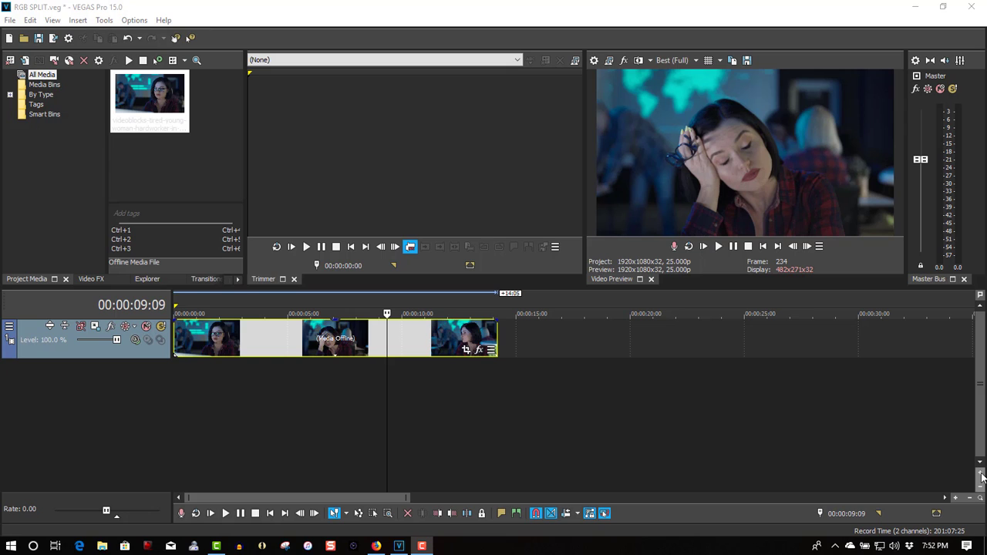
Split the clip at 00:00:07:07 and again at 00:00:08:24 to isolate a short middle piece
left_click(373, 361)
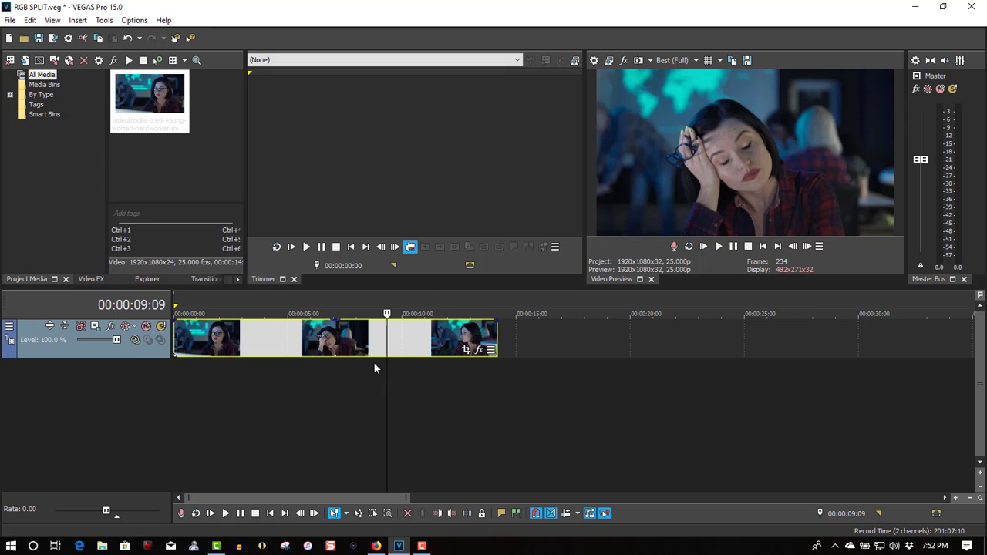
left_click(355, 363)
left_click(352, 363)
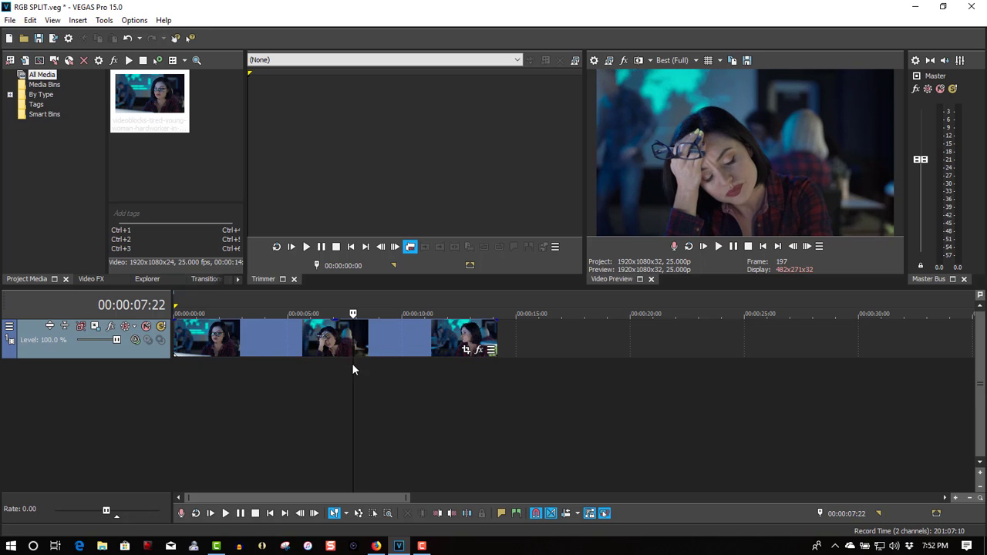
left_click(349, 364)
left_click(343, 365)
left_click(339, 363)
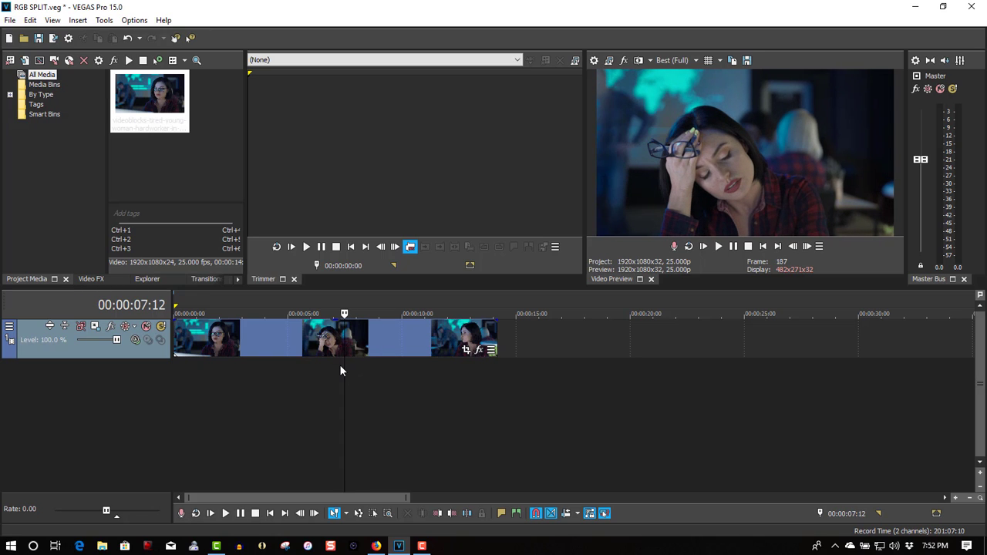
left_click(339, 365)
left_click(340, 365)
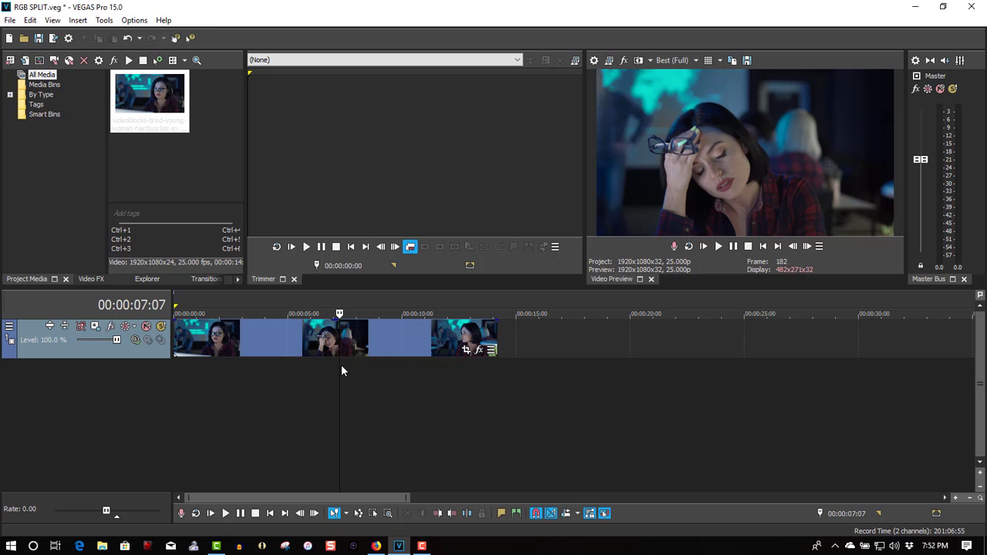
key("ctrl+v")
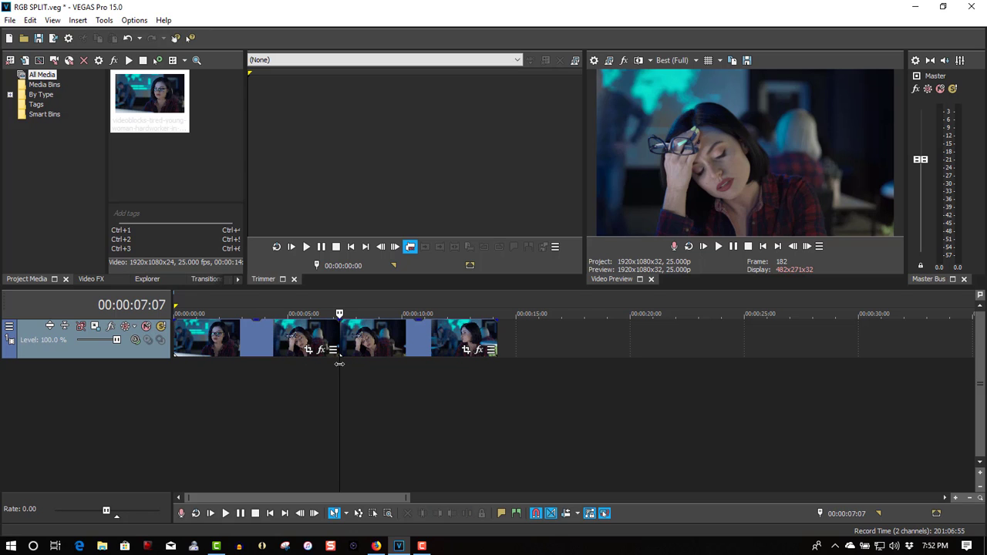
left_click(378, 358)
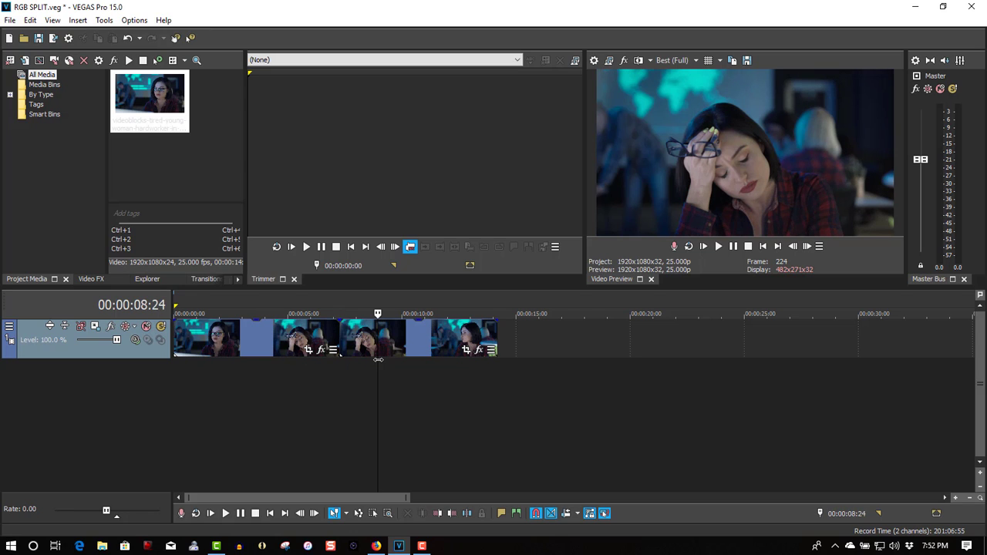
key("ctrl+v")
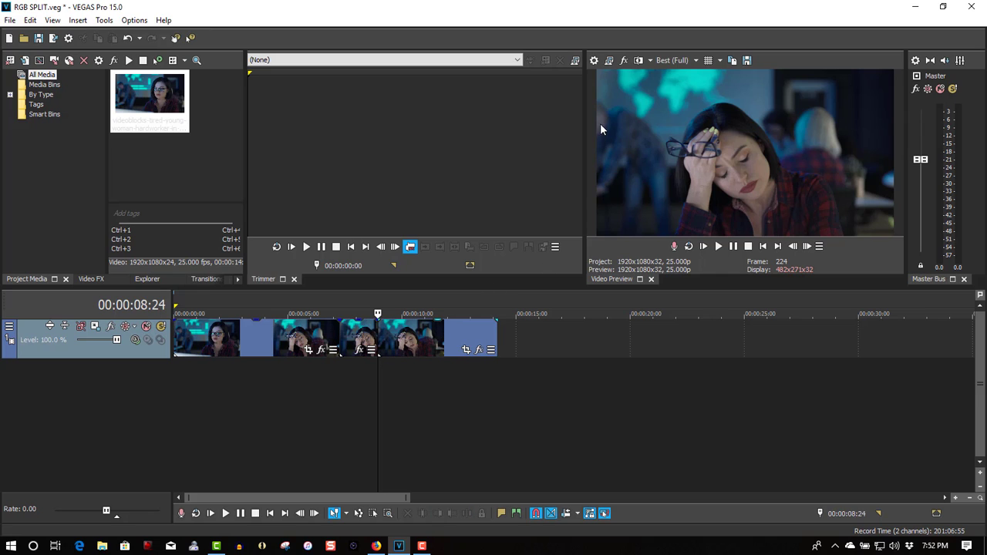
Set the Stereoscopic 3D mode in Project Video Properties to Anaglyphic (red/cyan) and confirm
left_click(593, 61)
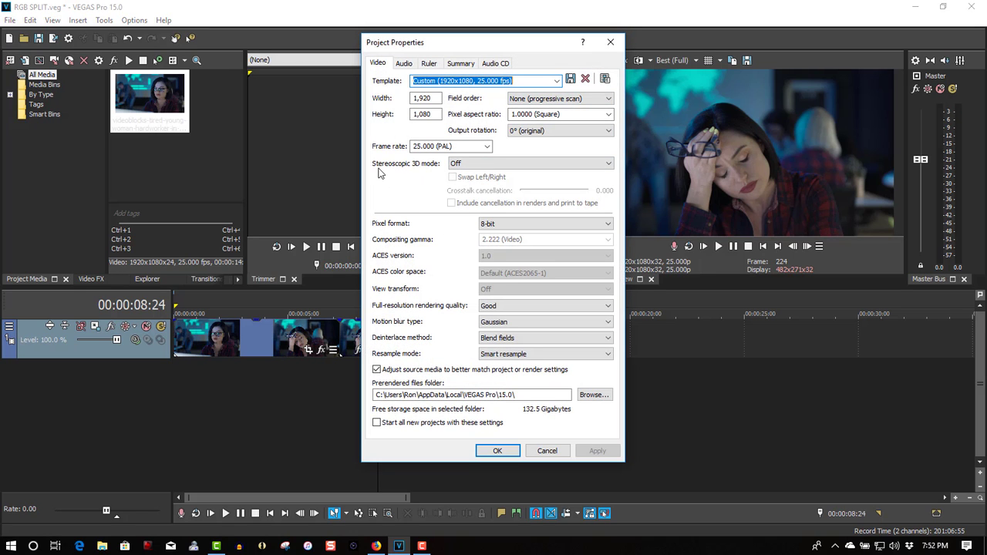
left_click(478, 164)
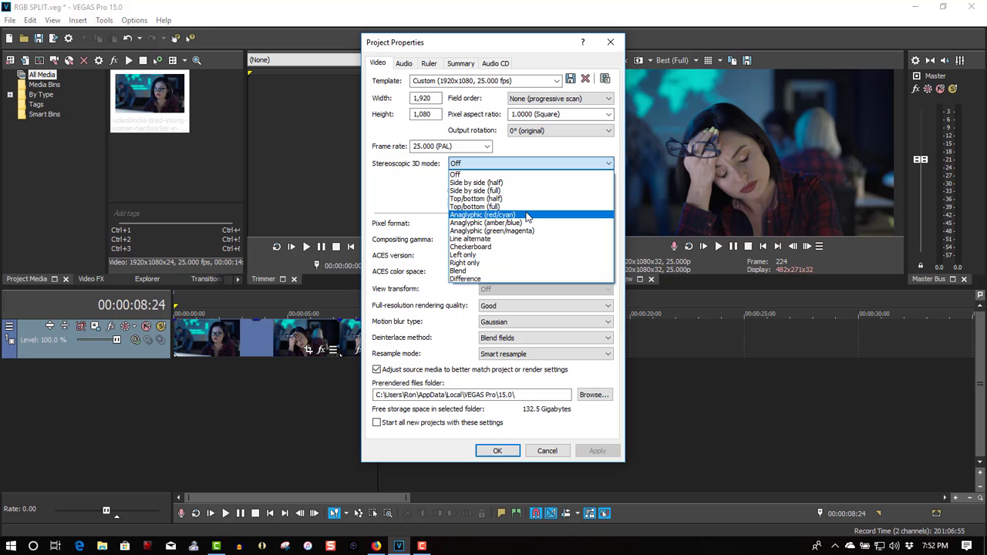
left_click(527, 217)
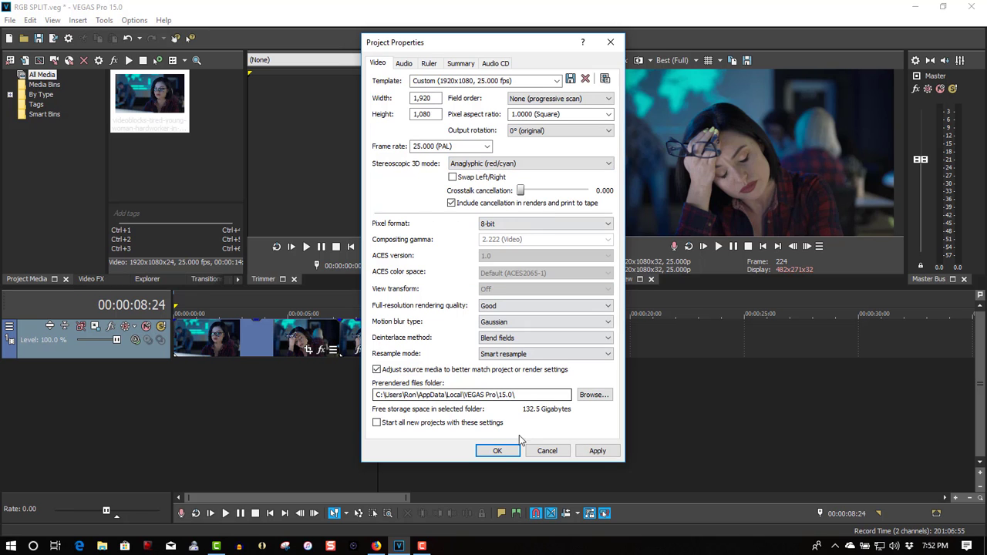
left_click(497, 451)
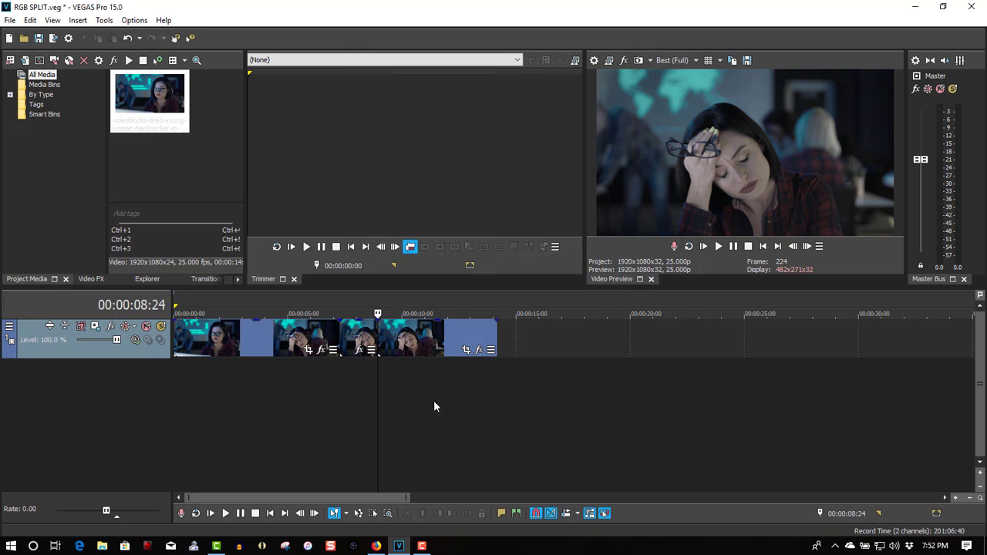
Apply the Stereoscopic 3D Adjust (Default) preset from Video FX to the middle clip piece
left_click(90, 282)
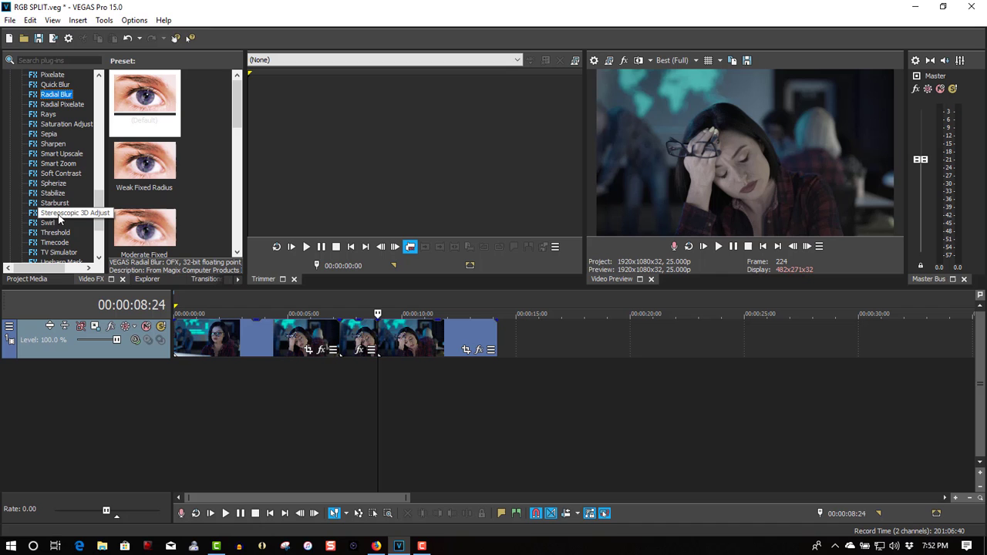
left_click(59, 215)
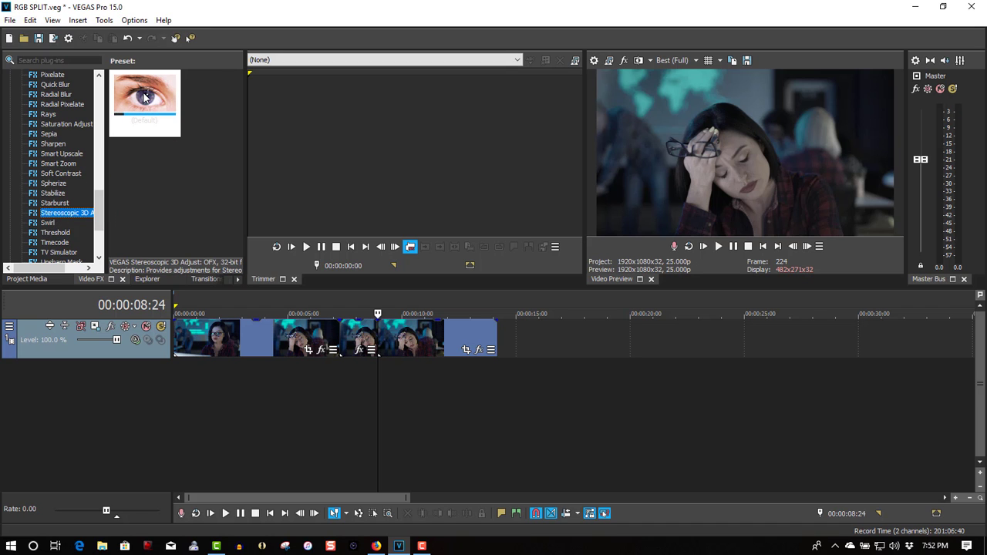
left_click_drag(145, 98, 359, 346)
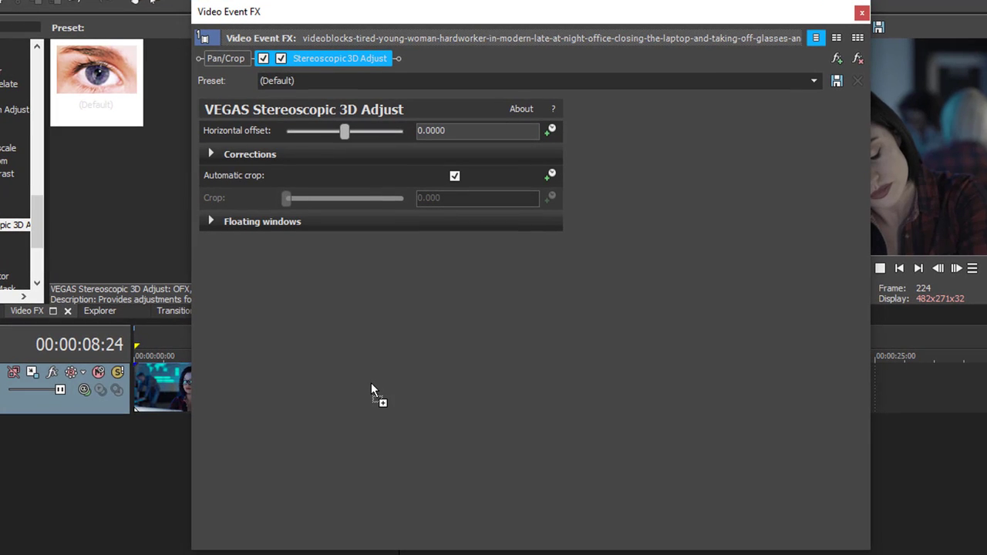
Keyframe the Horizontal offset to 0.0687 at frame 9, then lower it at frame 12
left_click(552, 131)
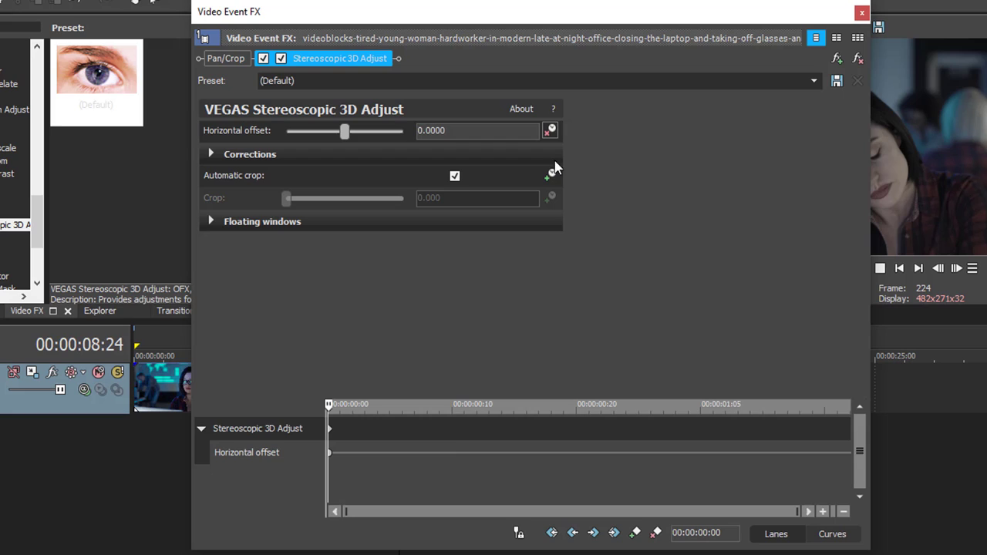
left_click(453, 460)
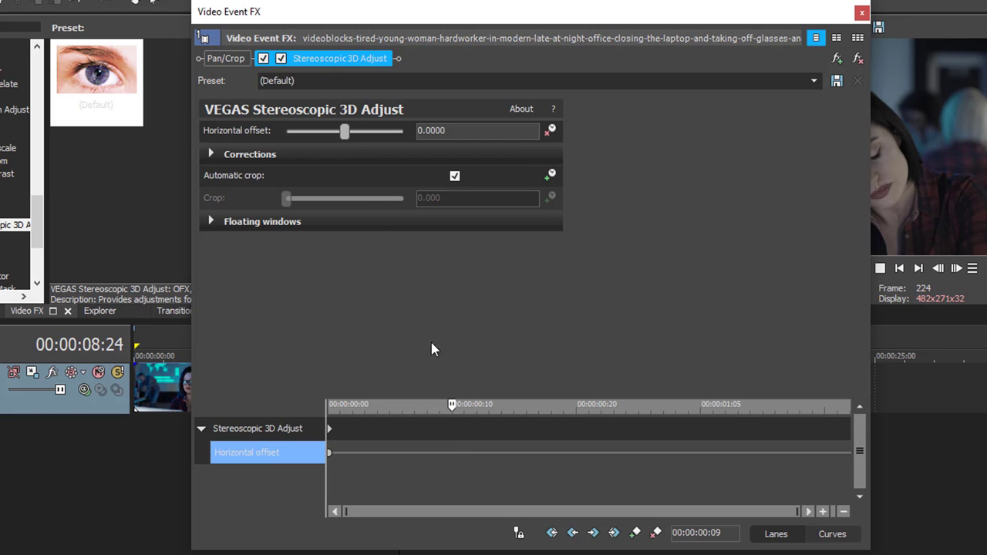
left_click_drag(344, 136, 387, 144)
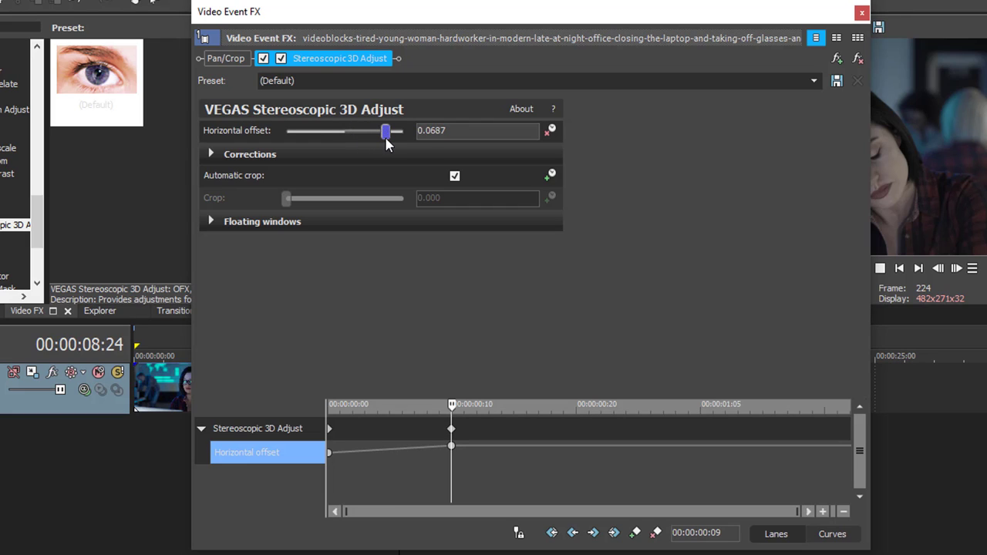
left_click(453, 475)
key("Right")
key("Right")
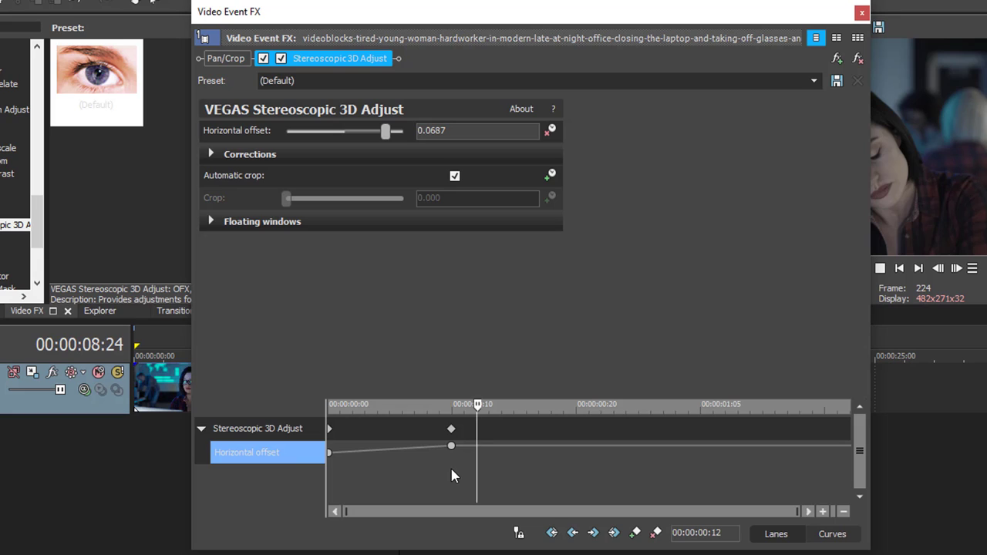
left_click_drag(386, 138, 365, 136)
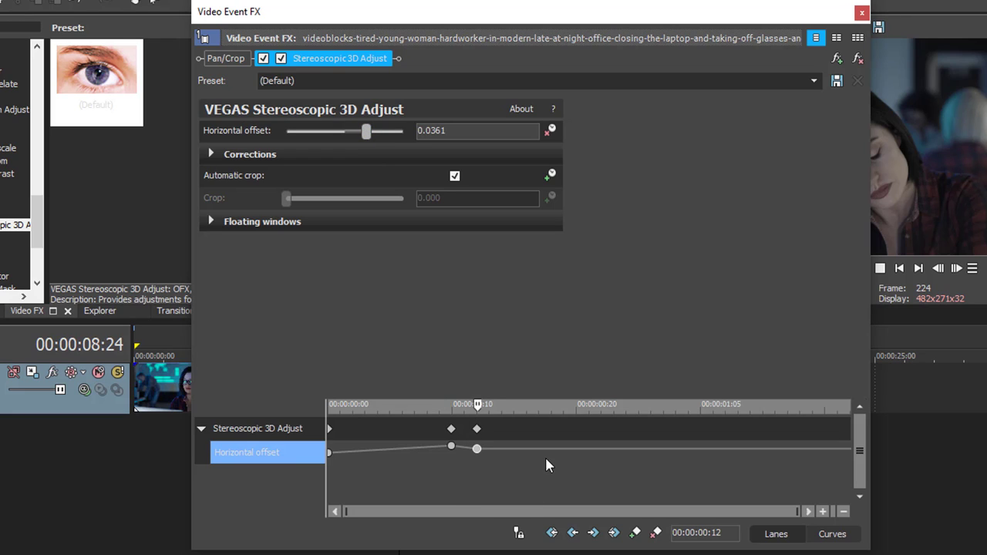
Set a negative Horizontal offset at frame 14 and return it to 0 at frame 16
key("Right")
key("Right")
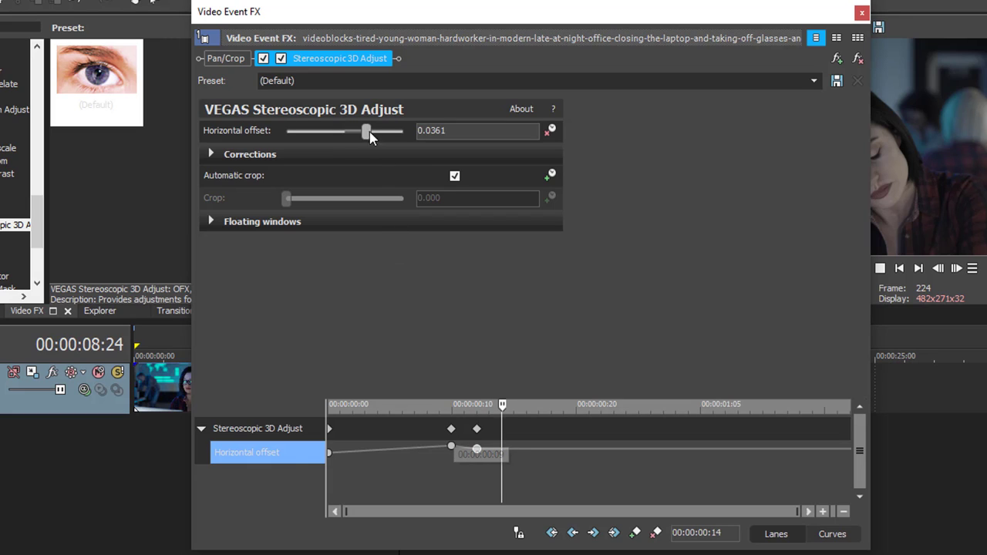
left_click_drag(367, 132, 320, 132)
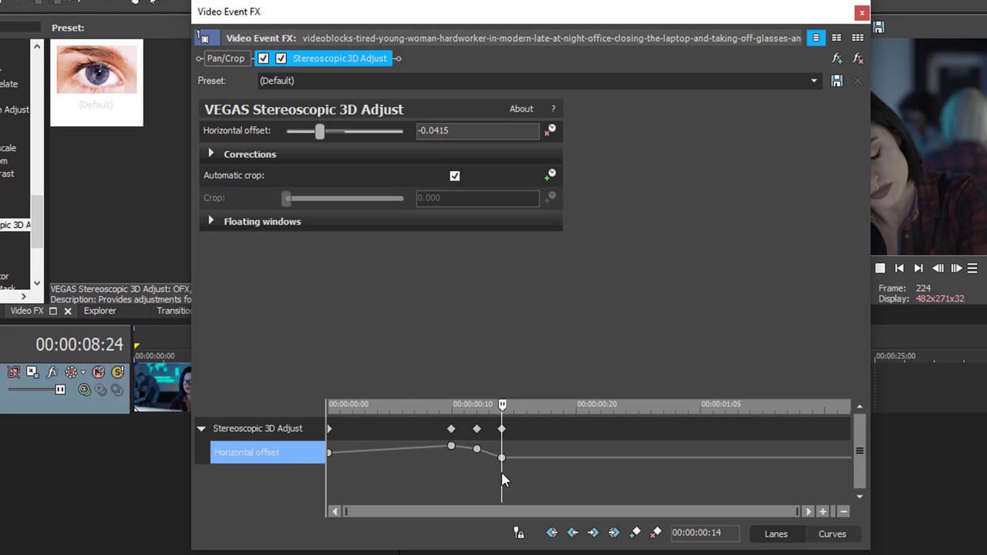
key("Right")
key("Right")
left_click(470, 130)
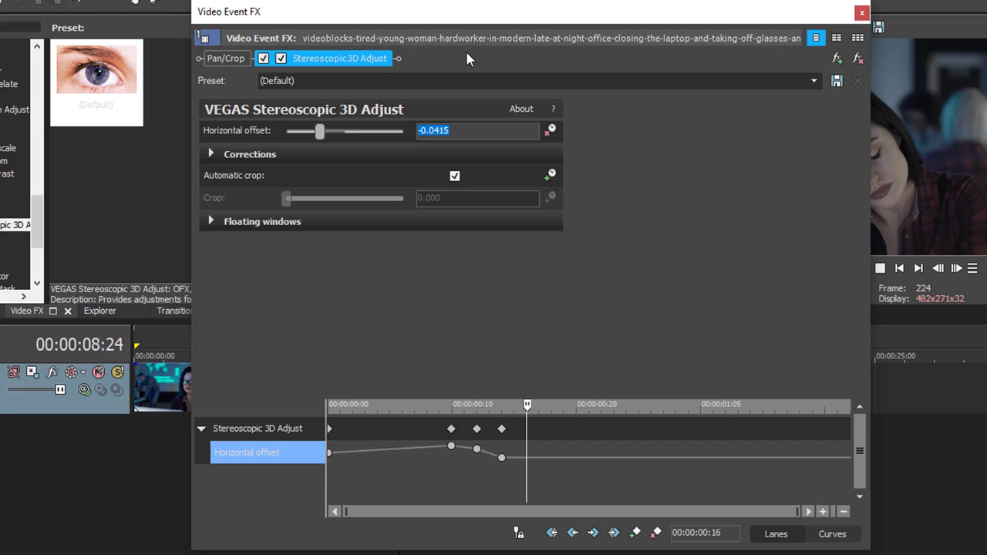
type("0")
key("Return")
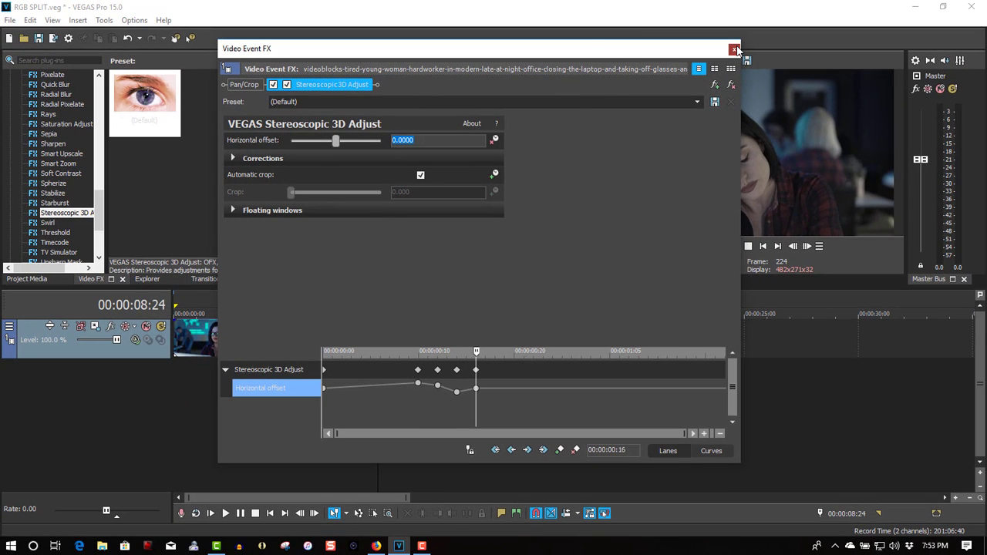
left_click(734, 50)
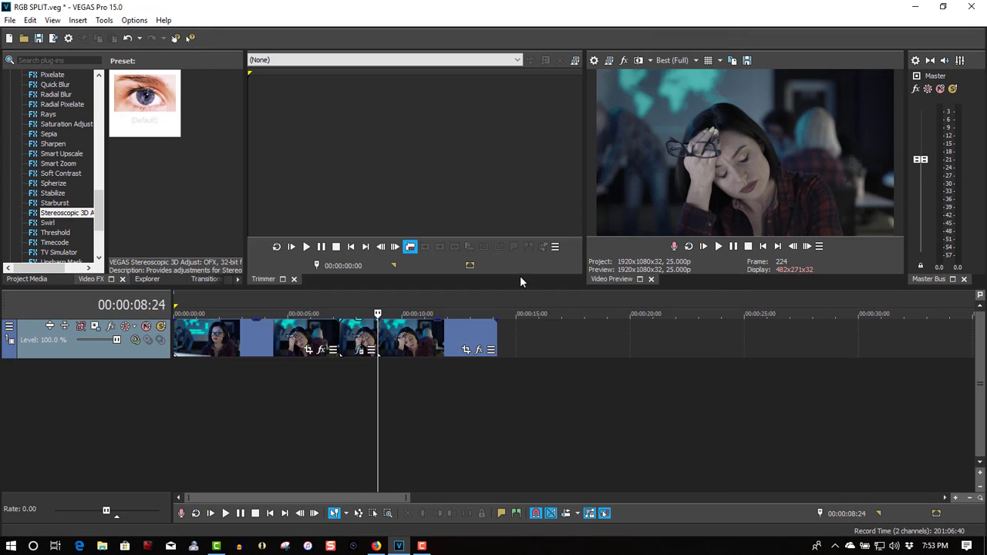
left_click(313, 370)
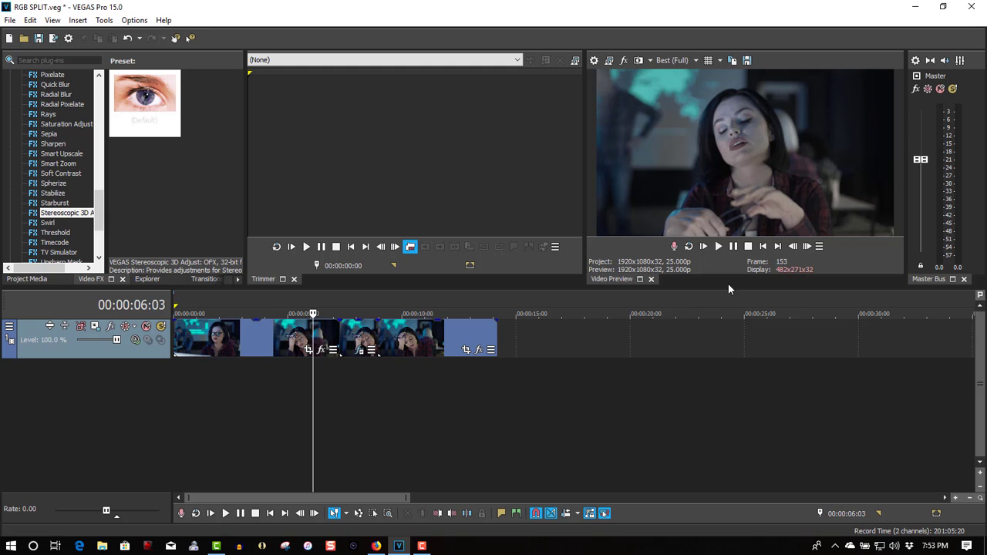
left_click(717, 248)
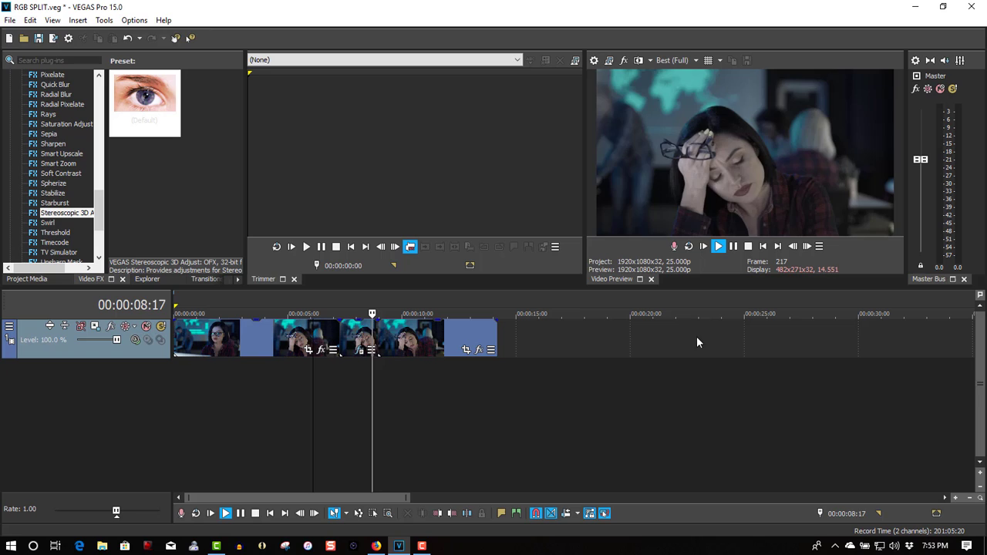
left_click(732, 247)
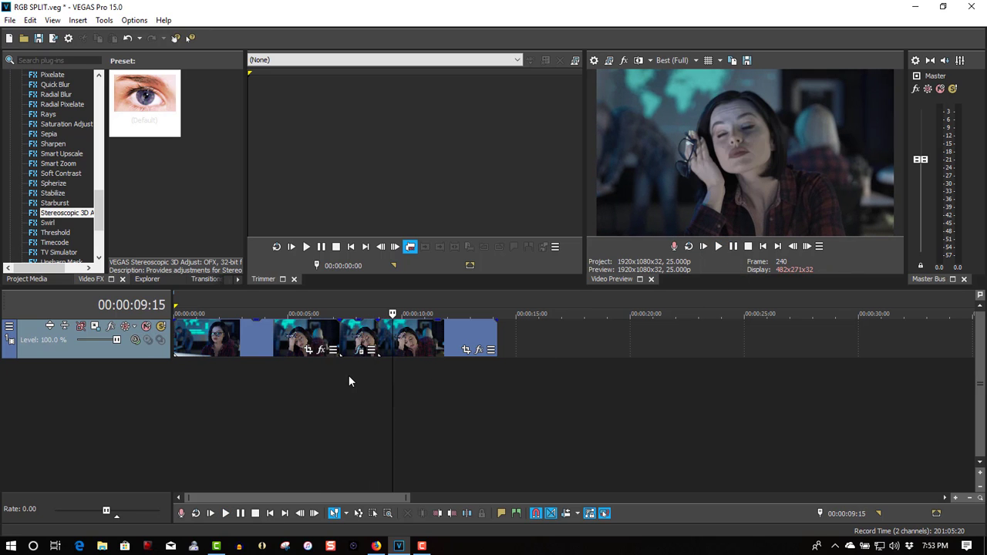
left_click(595, 60)
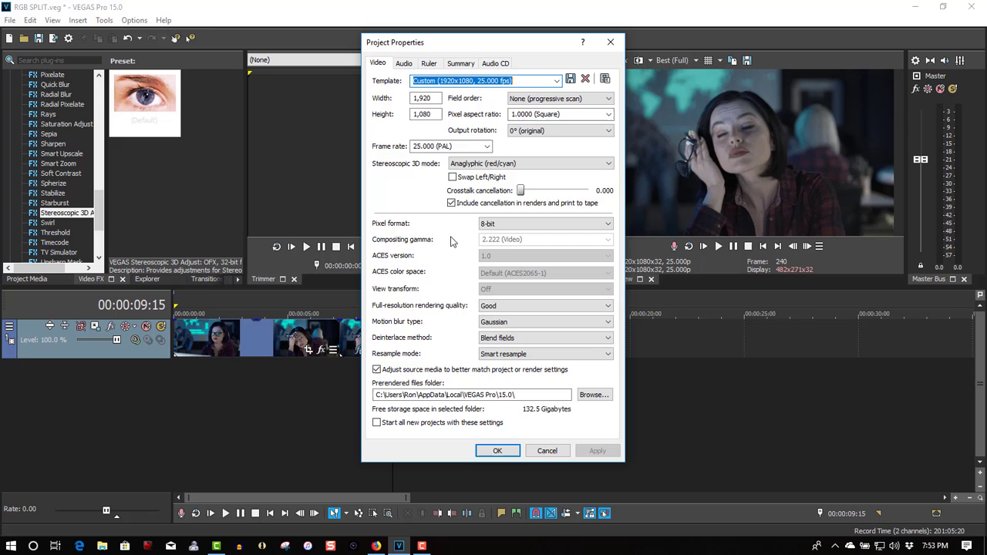
left_click(546, 451)
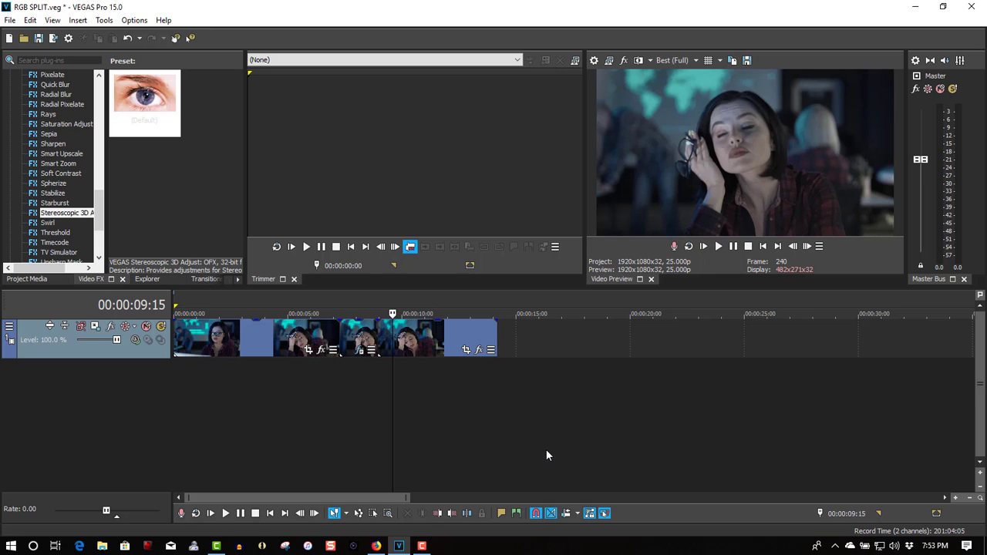
Apply Saturation Adjust to the first clip piece, raising Low to 1.000 and High
left_click(66, 125)
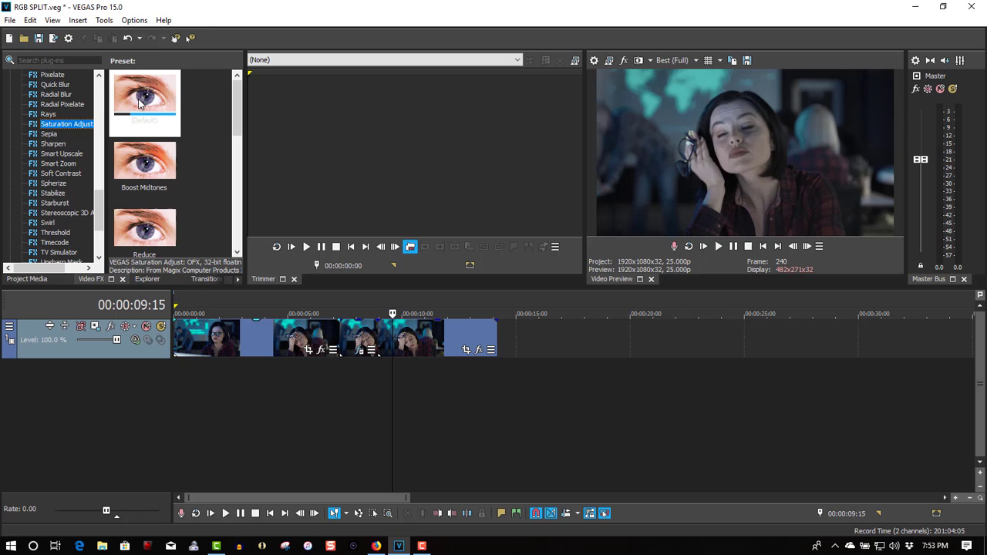
left_click_drag(141, 104, 208, 337)
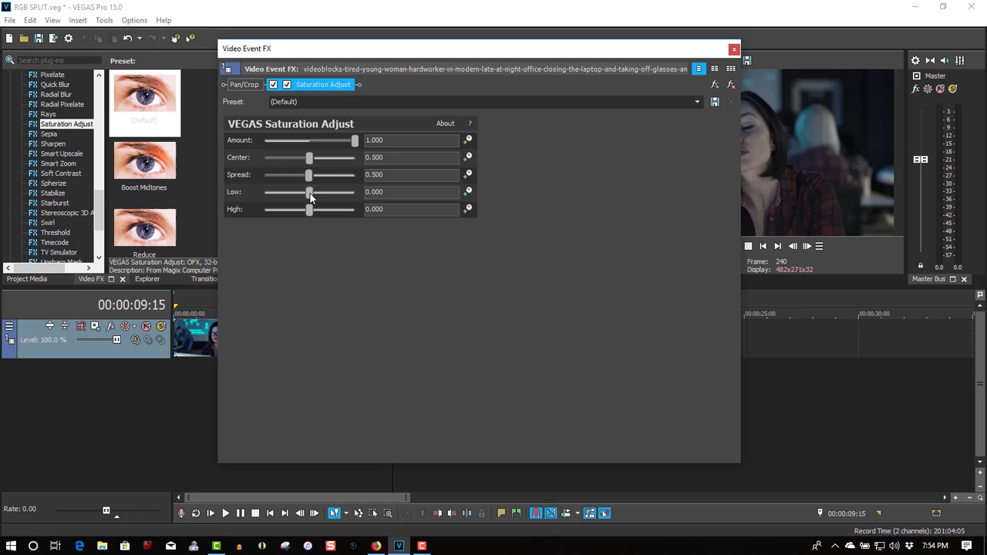
left_click_drag(309, 192, 356, 193)
left_click_drag(308, 212, 330, 216)
left_click(733, 48)
Apply Saturation Adjust to a second piece with Amount, Low and High at 1.000
left_click_drag(177, 129, 356, 327)
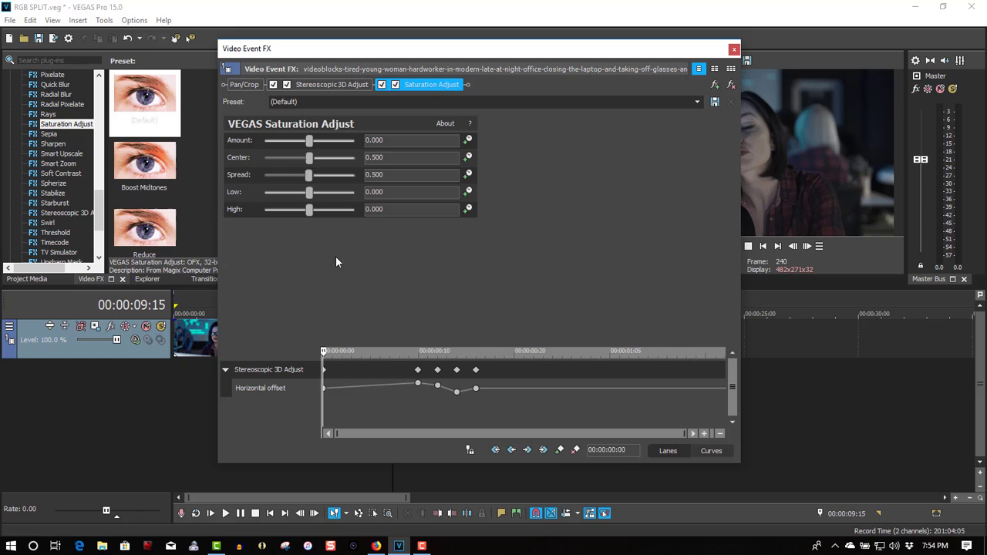
left_click_drag(311, 141, 360, 142)
left_click_drag(308, 194, 362, 192)
left_click_drag(308, 210, 359, 214)
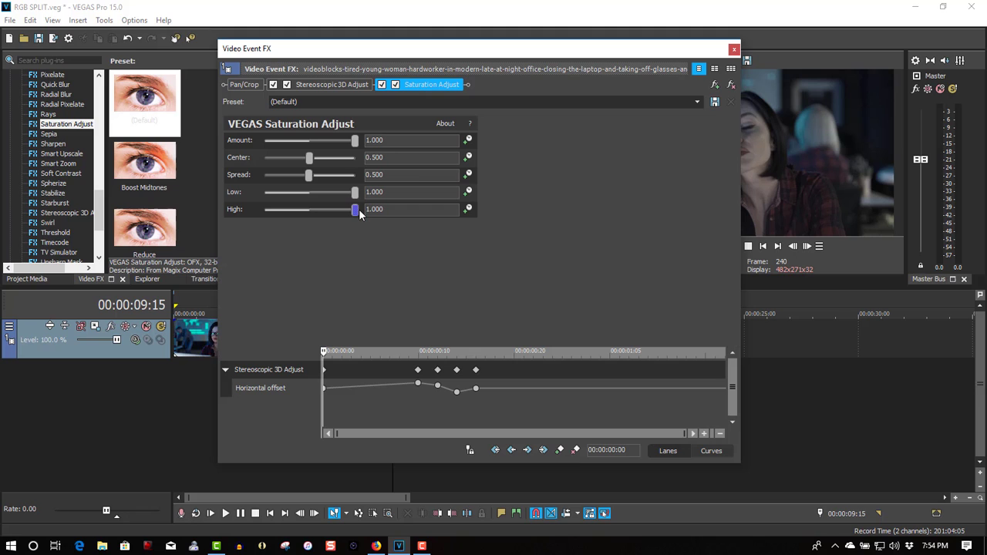
left_click(733, 49)
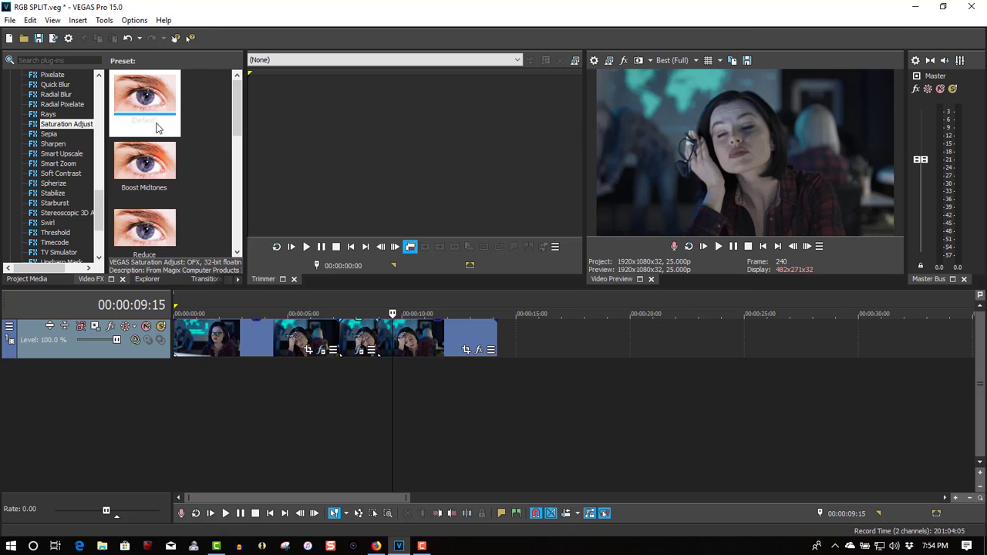
Apply Saturation Adjust to the next piece with Amount and Low at 1.000
left_click_drag(145, 109, 440, 342)
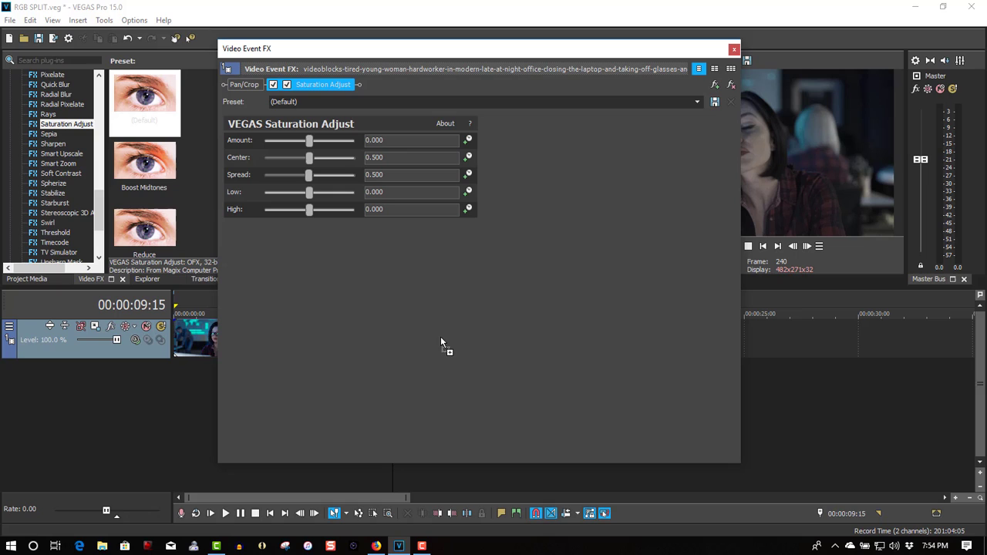
left_click_drag(308, 140, 357, 152)
left_click_drag(309, 194, 368, 213)
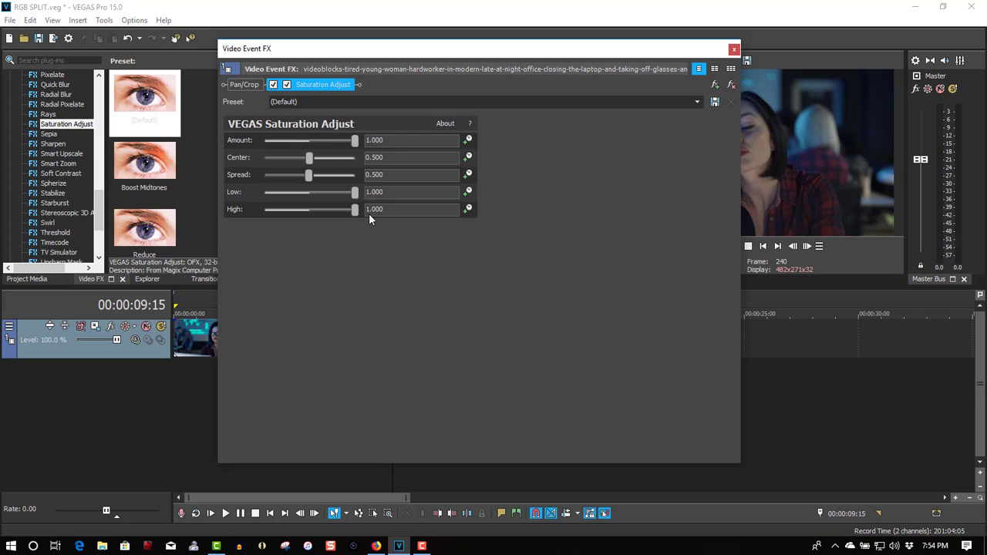
left_click(734, 51)
left_click(762, 247)
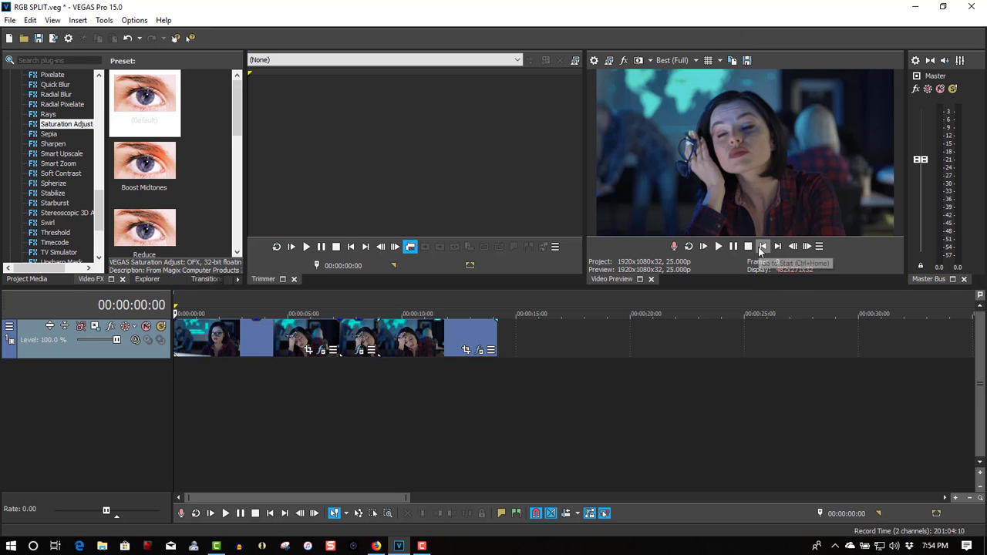
left_click(718, 245)
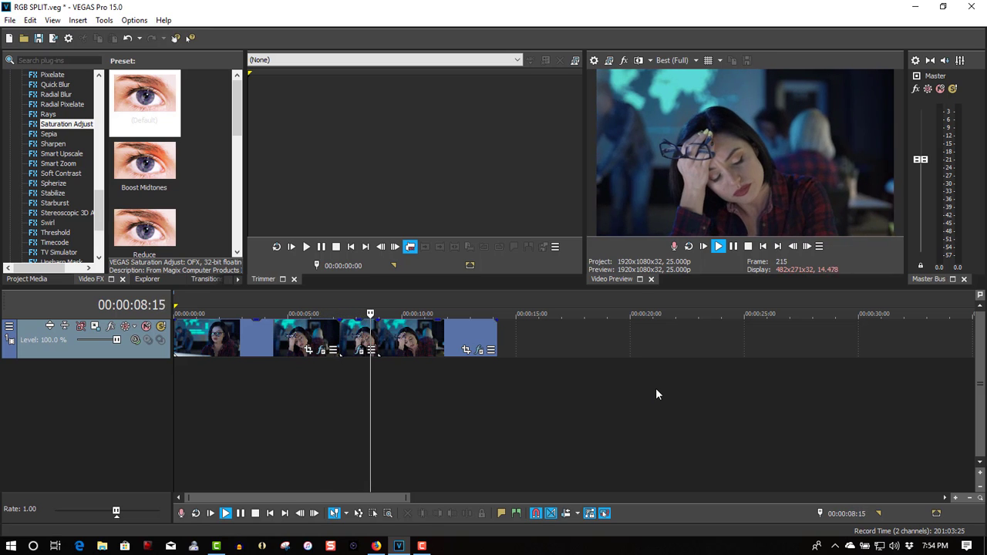
left_click(733, 246)
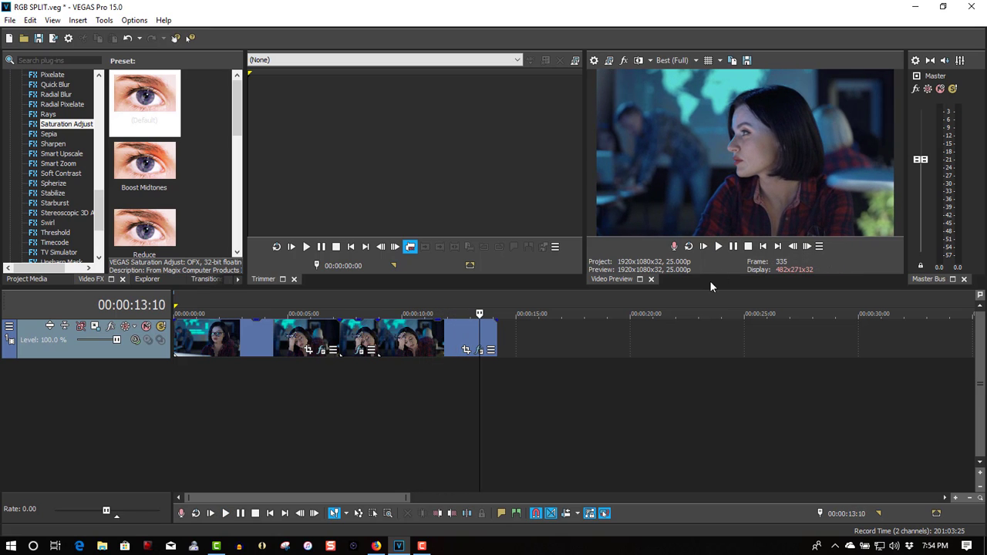